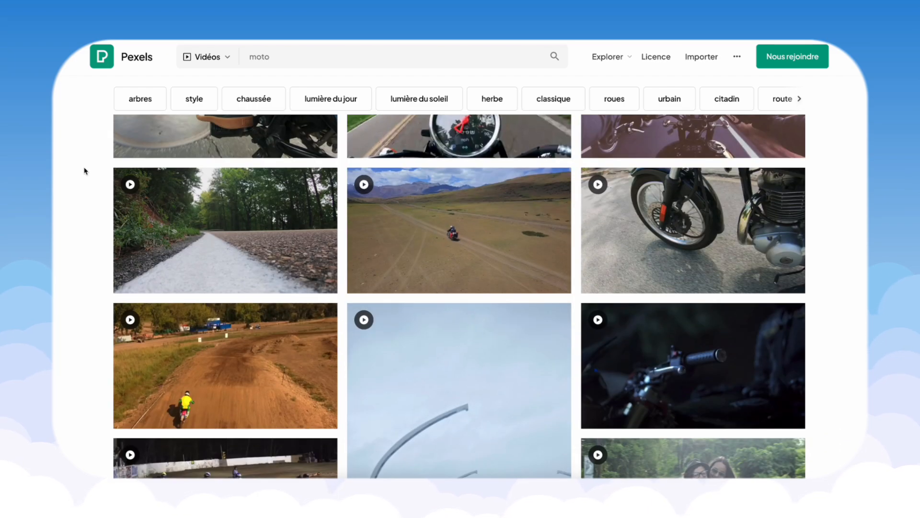
Browse the moto video results on Pexels for a motorcycle clip suited to a banner
{"action": "scroll", "coordinate": [85, 170], "scroll_direction": "down", "scroll_amount": 4}
{"action": "scroll", "coordinate": [96, 187], "scroll_direction": "down", "scroll_amount": 1}
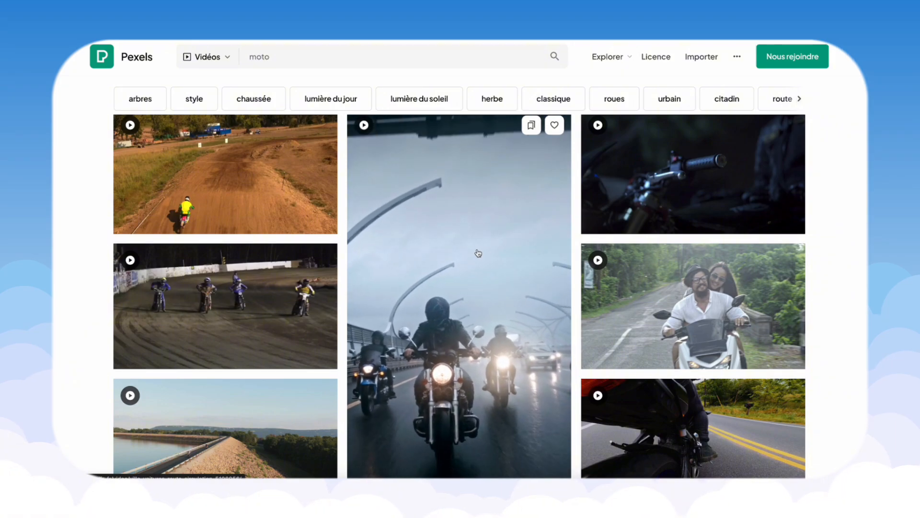
{"action": "scroll", "coordinate": [430, 254], "scroll_direction": "down", "scroll_amount": 4}
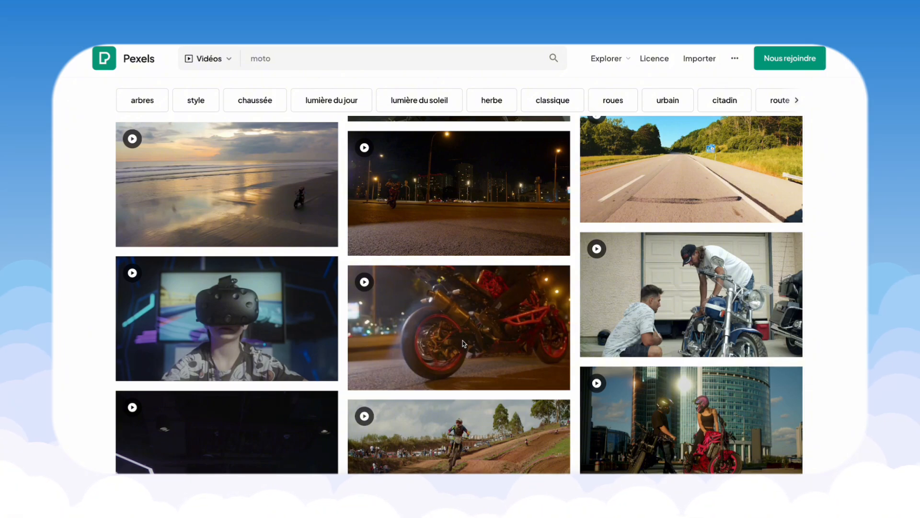
{"action": "mouse_move", "coordinate": [451, 312]}
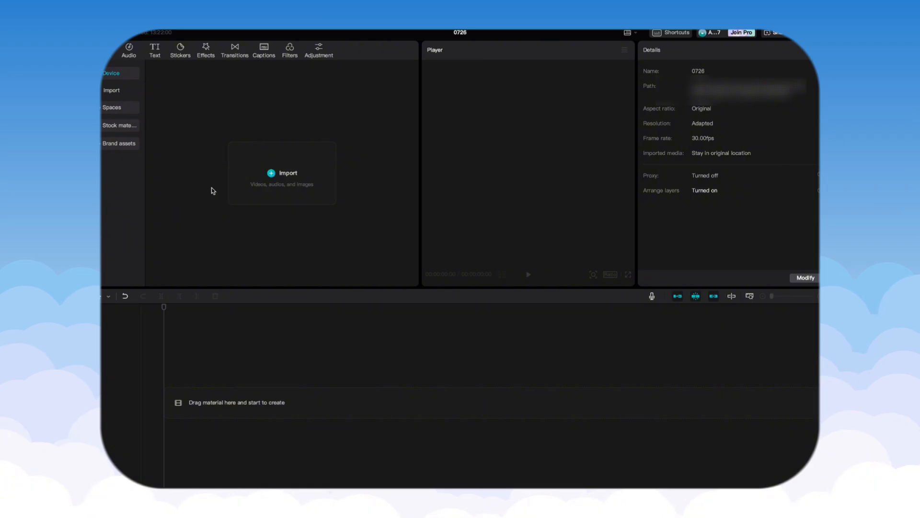
Switch to CapCut, import the downloaded motorcycle clip and enter Banniere as the project name
{"action": "left_click_drag", "start_coordinate": [104, 207], "coordinate": [200, 188]}
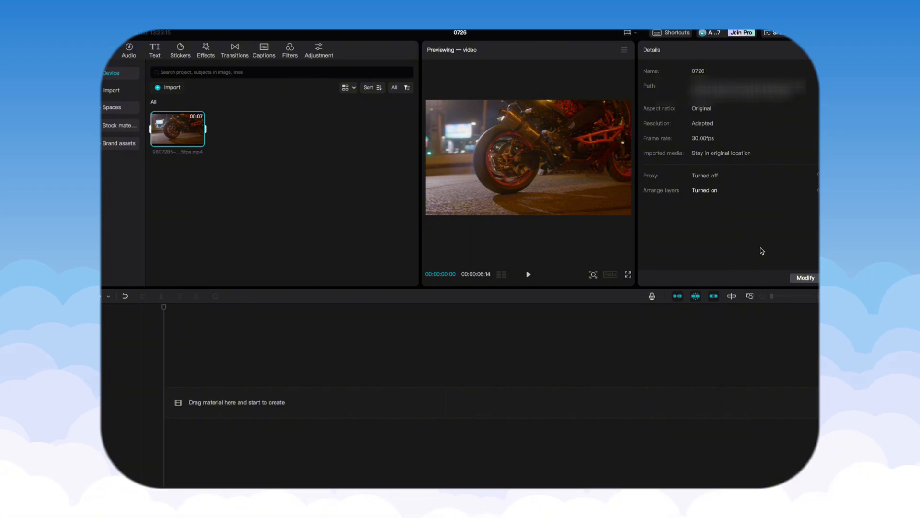
{"action": "left_click", "coordinate": [804, 278]}
{"action": "type", "text": "Banniere"}
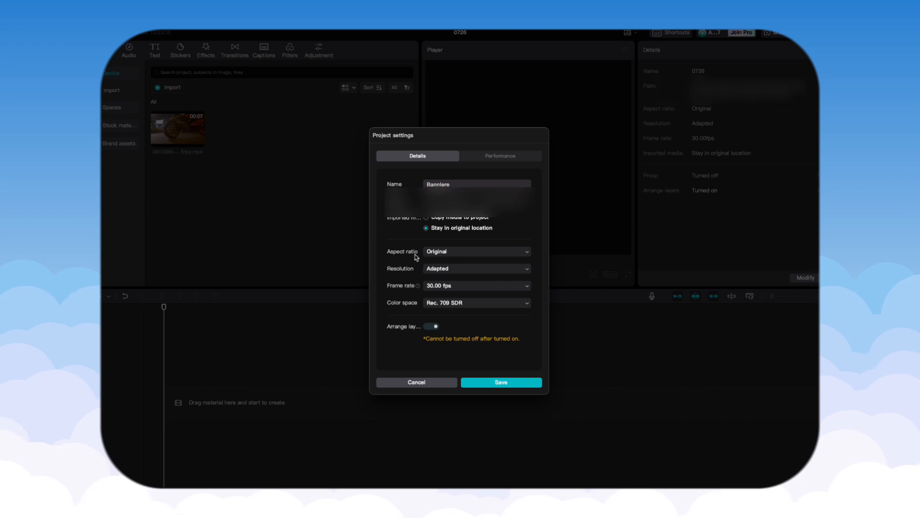
Set the project to a custom resolution of 1920 x 350 at 60 fps and save the settings
{"action": "left_click", "coordinate": [452, 269]}
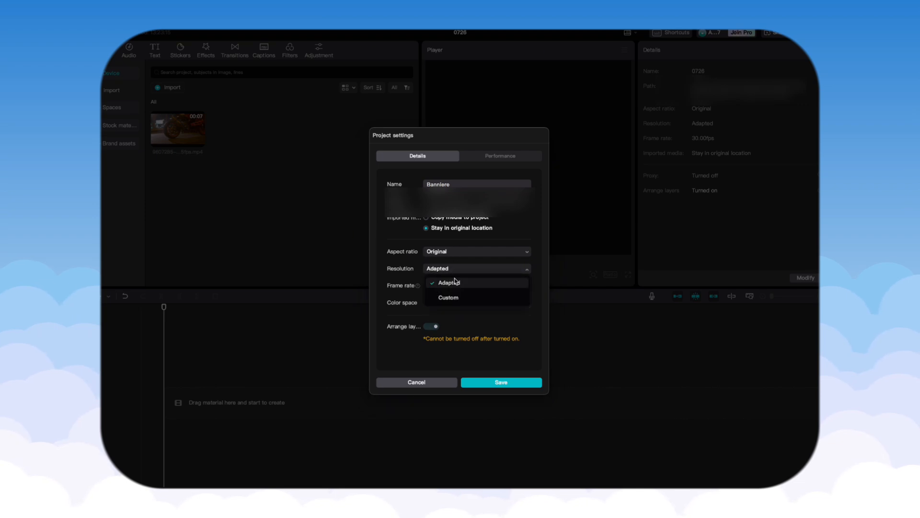
{"action": "left_click", "coordinate": [448, 298]}
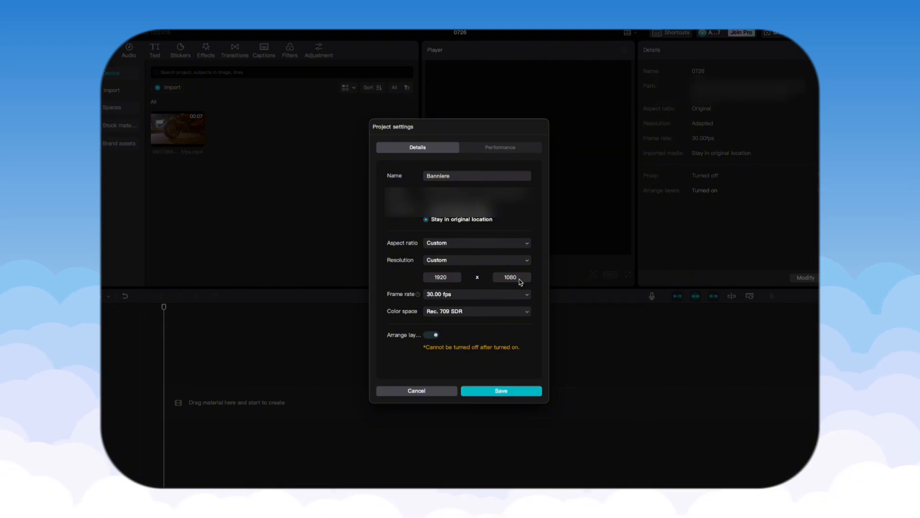
{"action": "key", "text": "BackSpace"}
{"action": "key", "text": "BackSpace"}
{"action": "key", "text": "BackSpace"}
{"action": "key", "text": "BackSpace"}
{"action": "type", "text": "1"}
{"action": "left_click", "coordinate": [522, 394]}
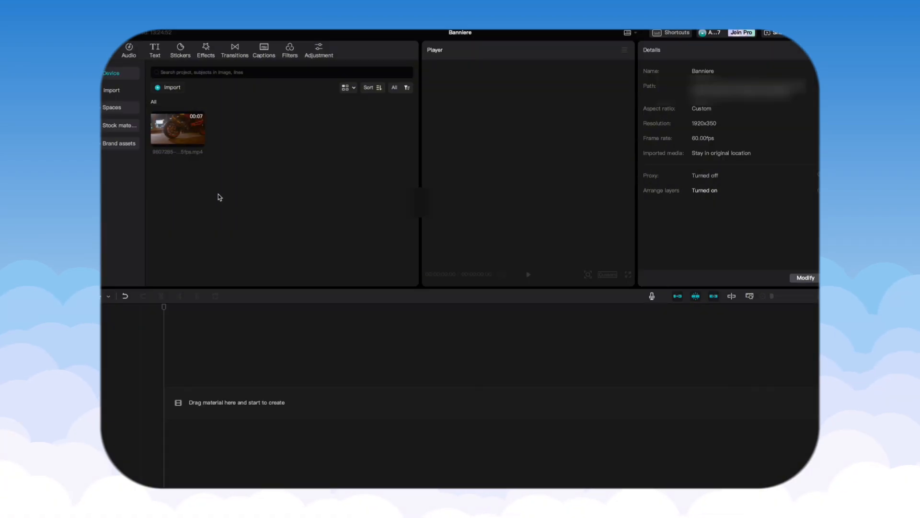
Add the motorcycle clip to the start of the timeline and scale it to 313% to fill the banner frame
{"action": "left_click_drag", "start_coordinate": [187, 134], "coordinate": [222, 403]}
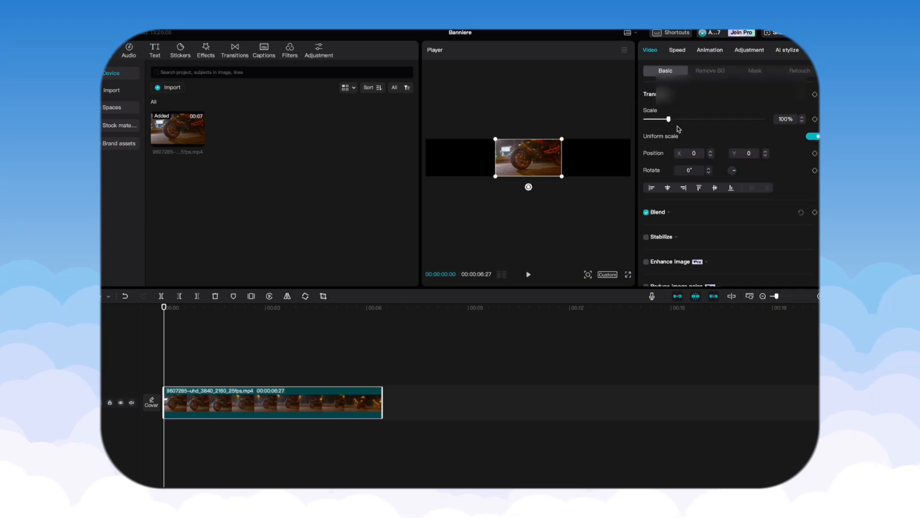
{"action": "left_click_drag", "start_coordinate": [669, 119], "coordinate": [705, 119]}
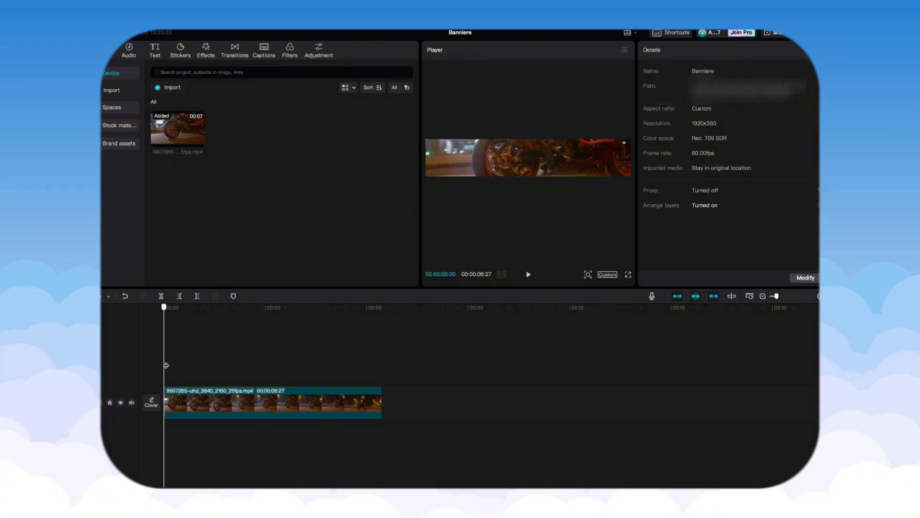
Find the cut point in the motorcycle clip and trim its end to a duration of 00:00:03:33
{"action": "left_click_drag", "start_coordinate": [166, 366], "coordinate": [312, 363]}
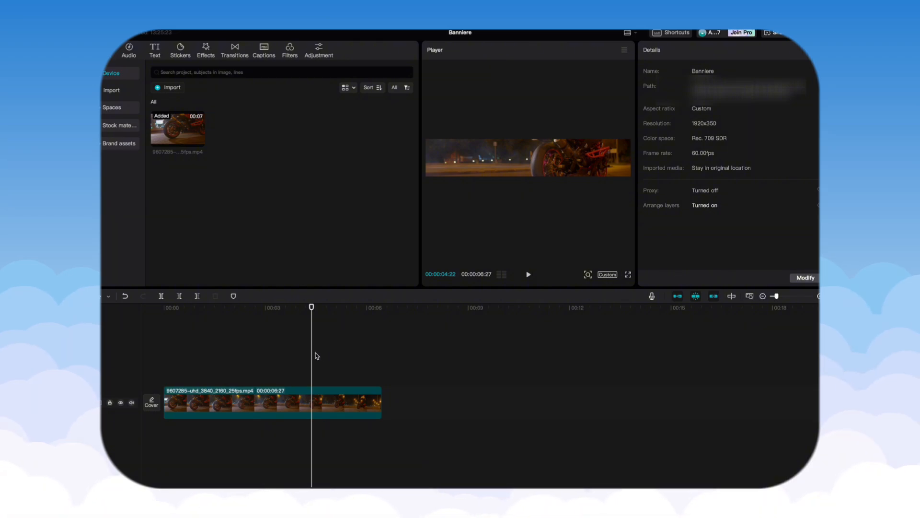
{"action": "left_click_drag", "start_coordinate": [312, 356], "coordinate": [257, 357]}
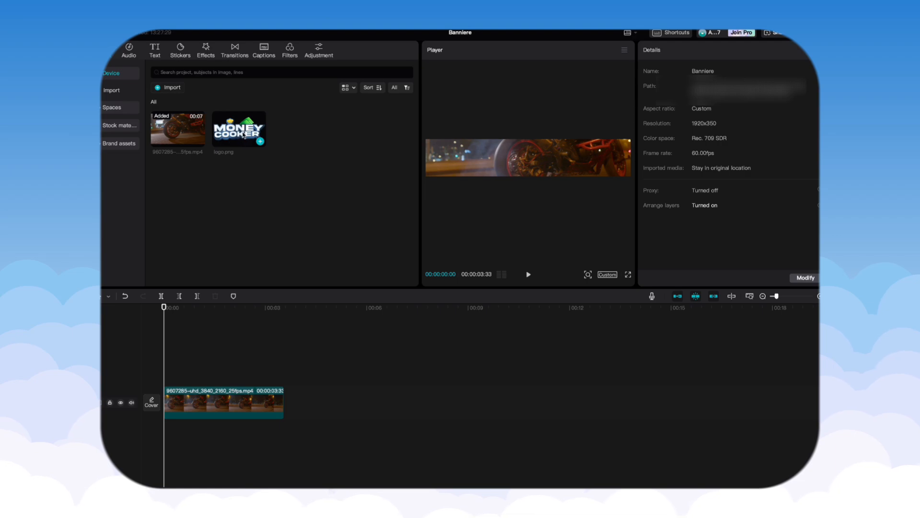
Overlay logo.png on a track above the motorcycle clip, shorten it to the clip's length and scale it to 77%
{"action": "left_click_drag", "start_coordinate": [245, 137], "coordinate": [206, 364]}
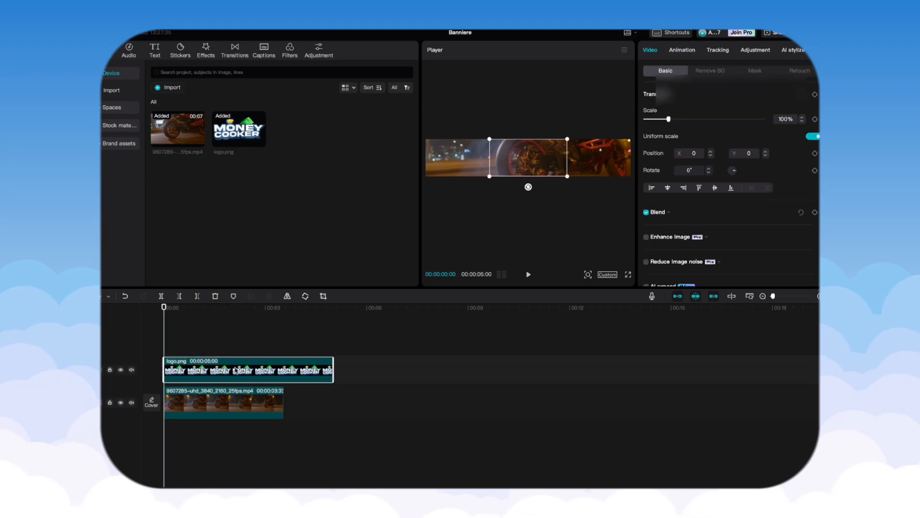
{"action": "left_click_drag", "start_coordinate": [331, 366], "coordinate": [283, 370]}
{"action": "left_click_drag", "start_coordinate": [567, 176], "coordinate": [557, 173]}
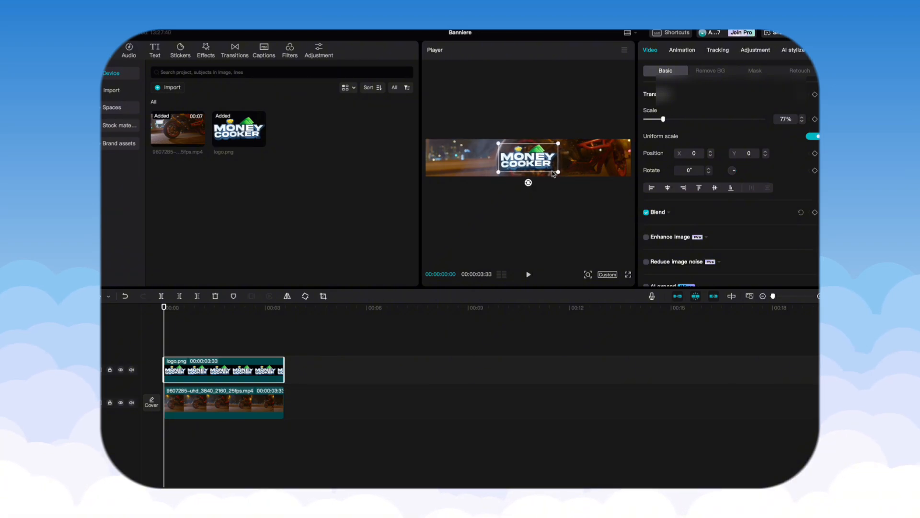
Play the banner with its logo overlay from the start of the timeline to preview it
{"action": "left_click", "coordinate": [201, 402]}
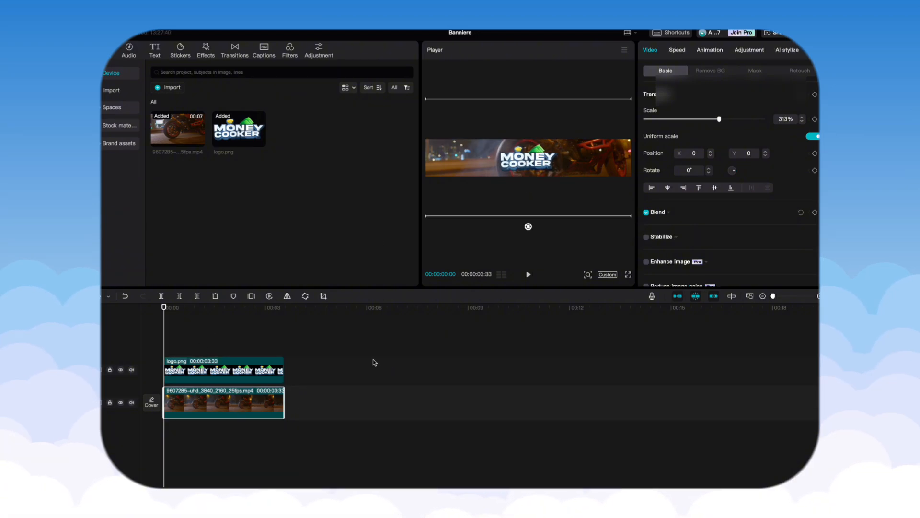
{"action": "left_click", "coordinate": [181, 349]}
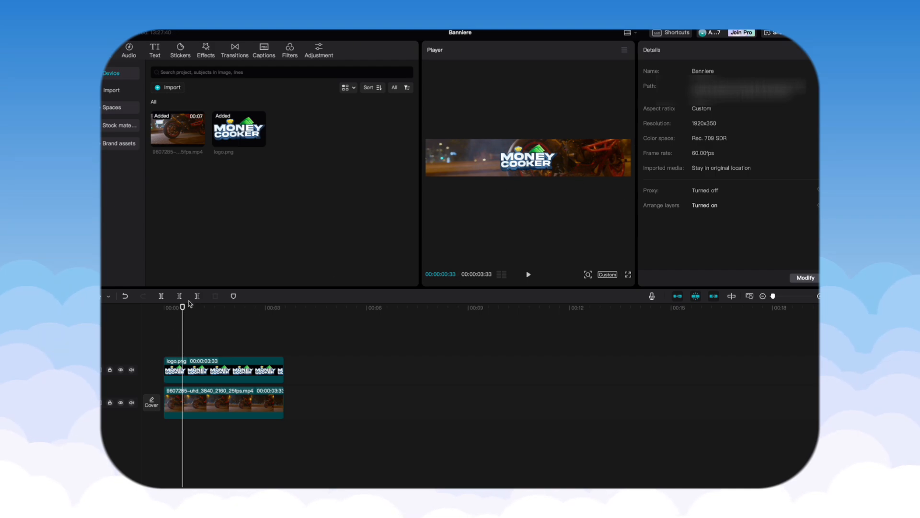
{"action": "left_click_drag", "start_coordinate": [182, 309], "coordinate": [163, 309]}
{"action": "key", "text": "space"}
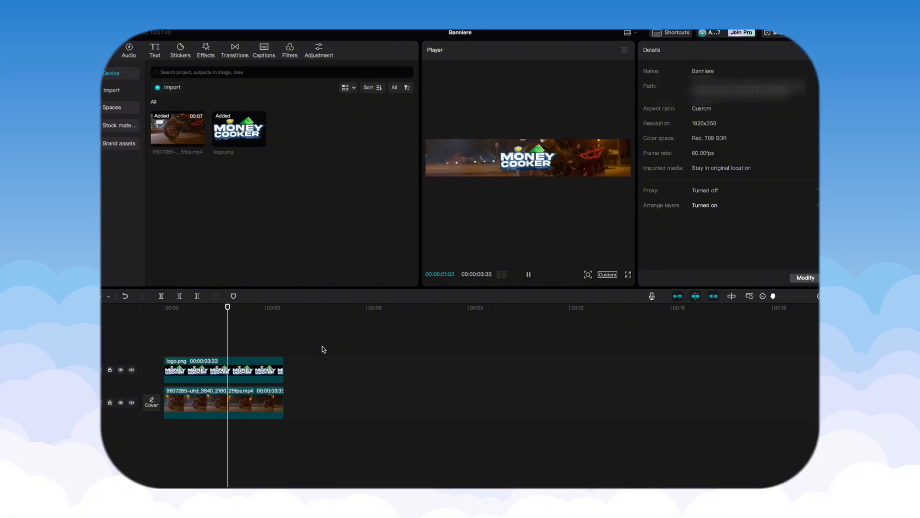
{"action": "key", "text": "space"}
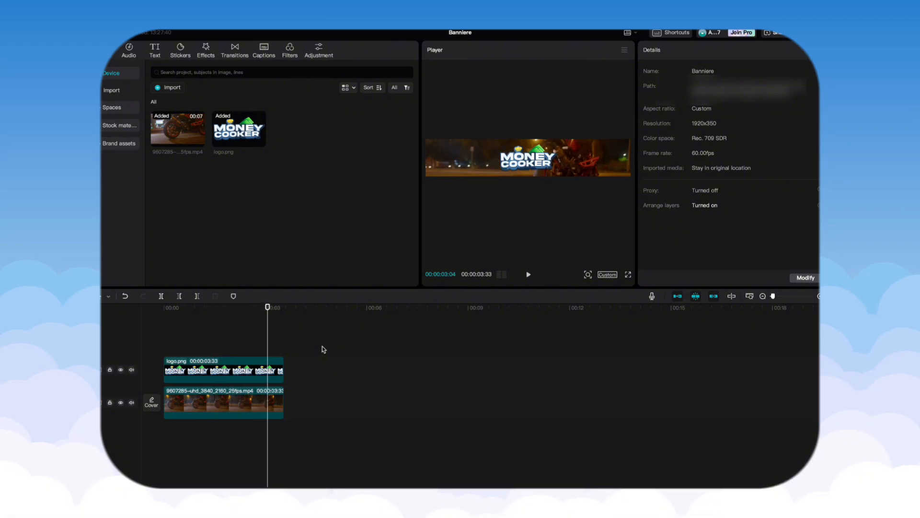
{"action": "left_click_drag", "start_coordinate": [267, 338], "coordinate": [168, 326]}
Delete the logo overlay from the timeline, leaving only the motorcycle clip
{"action": "left_click", "coordinate": [258, 374]}
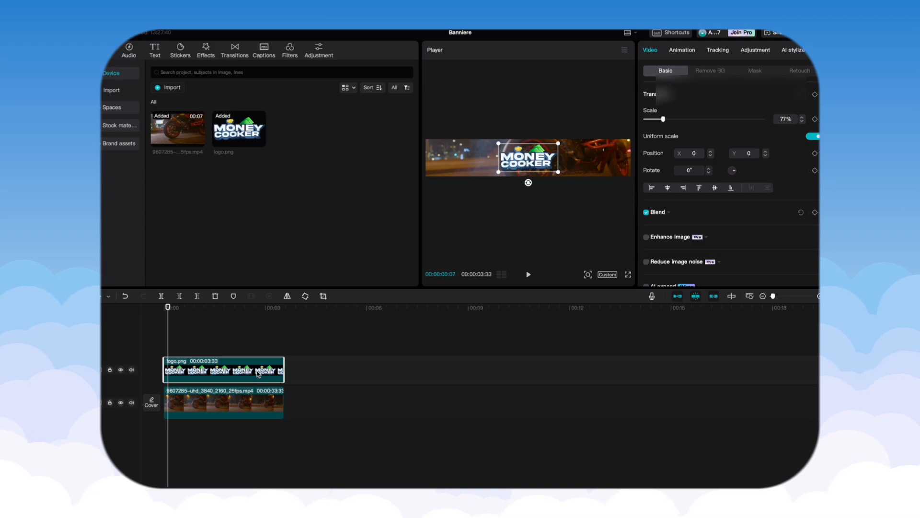
{"action": "key", "text": "Delete"}
{"action": "left_click_drag", "start_coordinate": [262, 353], "coordinate": [169, 353]}
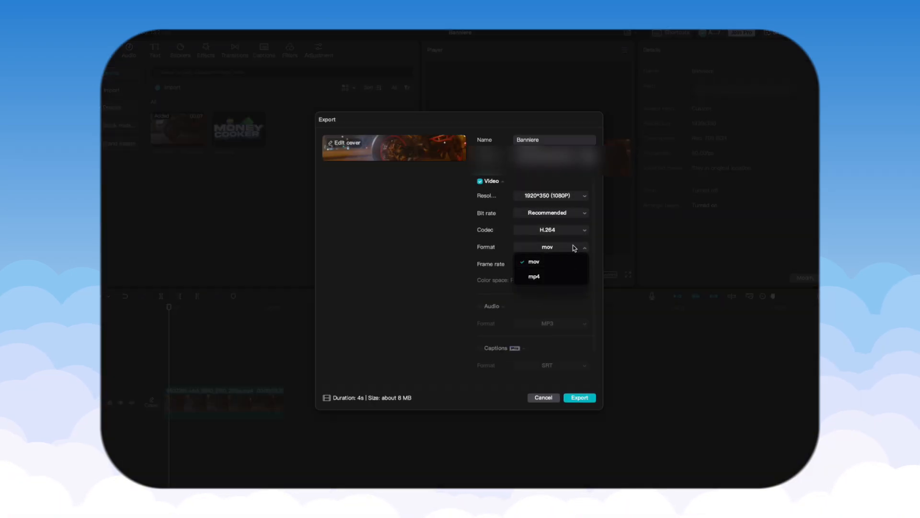
Export the banner in mp4 format and play the resulting Banniere.mp4 file
{"action": "left_click", "coordinate": [573, 245]}
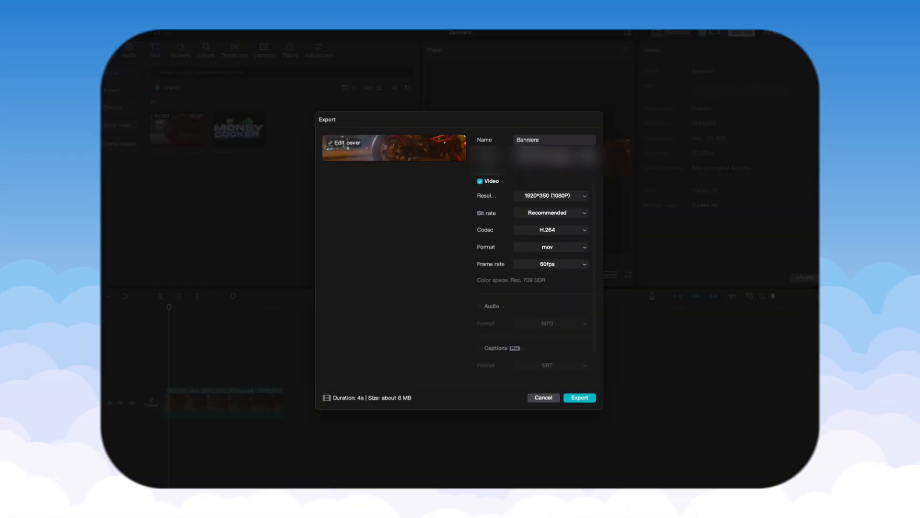
{"action": "left_click", "coordinate": [581, 249]}
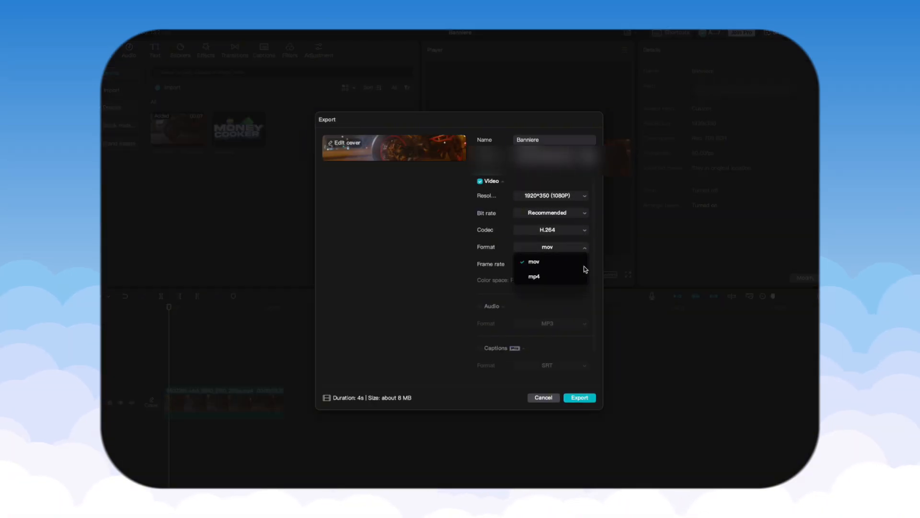
{"action": "left_click", "coordinate": [549, 278]}
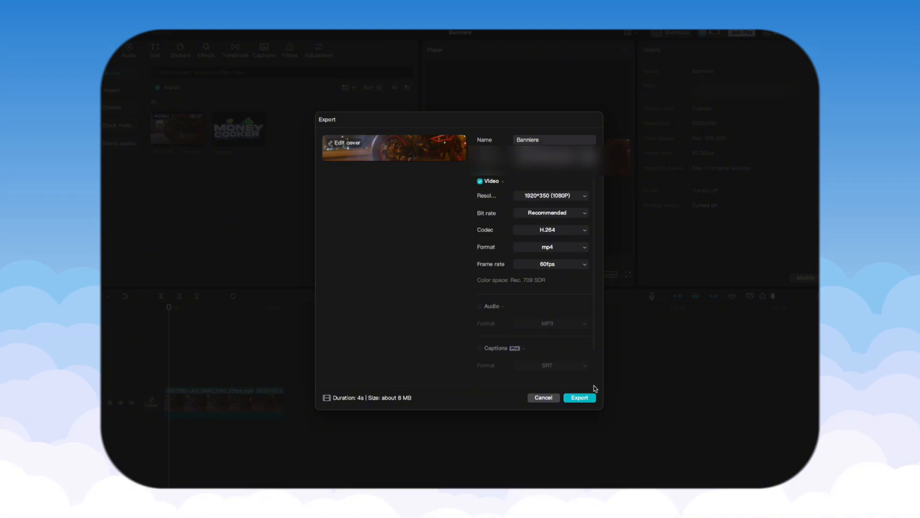
{"action": "left_click", "coordinate": [588, 400]}
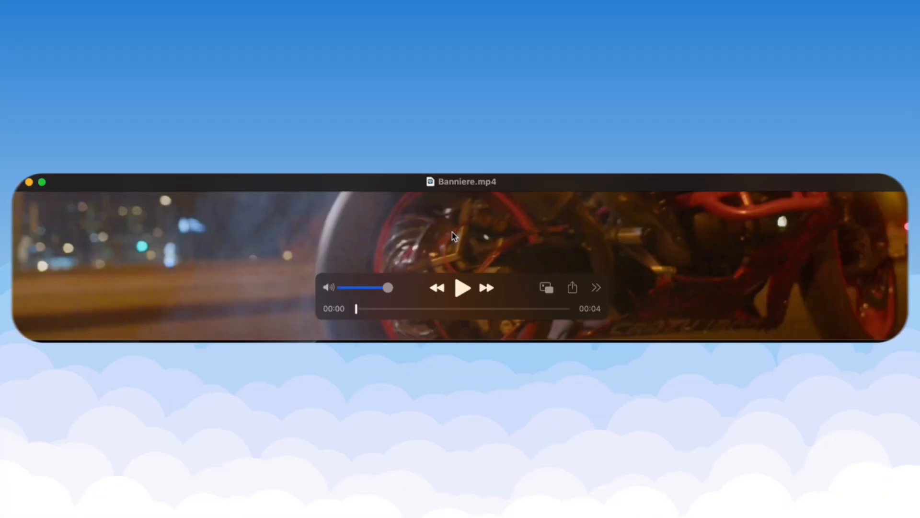
{"action": "left_click", "coordinate": [463, 289]}
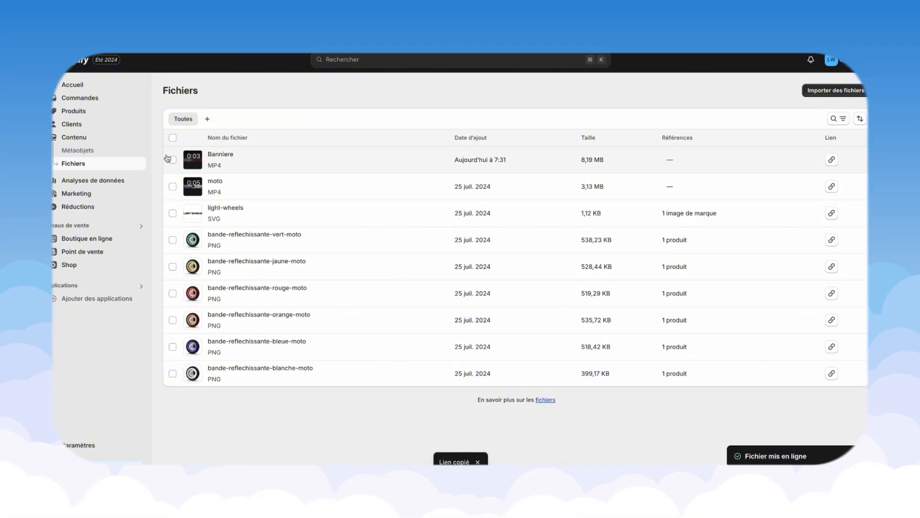
In Shopify, go from the files to the online store's home page editor and select the Liquid personnalisé section
{"action": "left_click", "coordinate": [93, 243]}
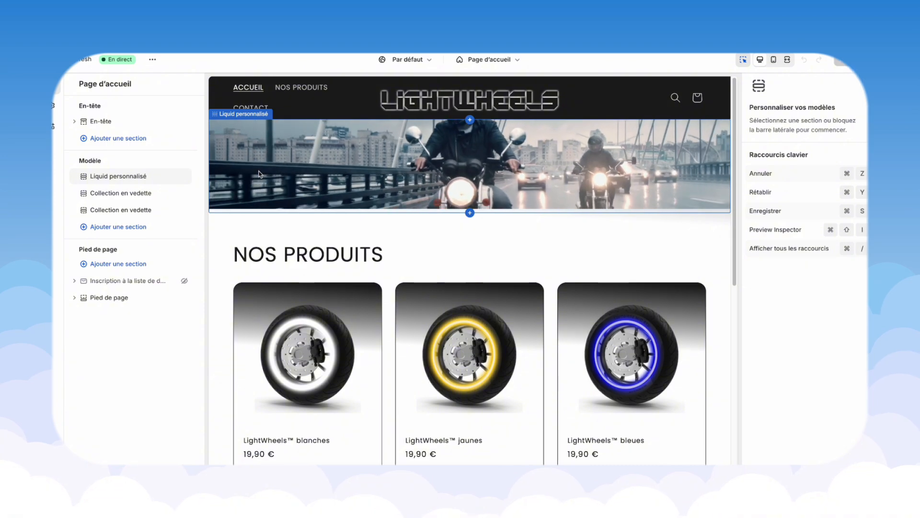
{"action": "left_click", "coordinate": [118, 179]}
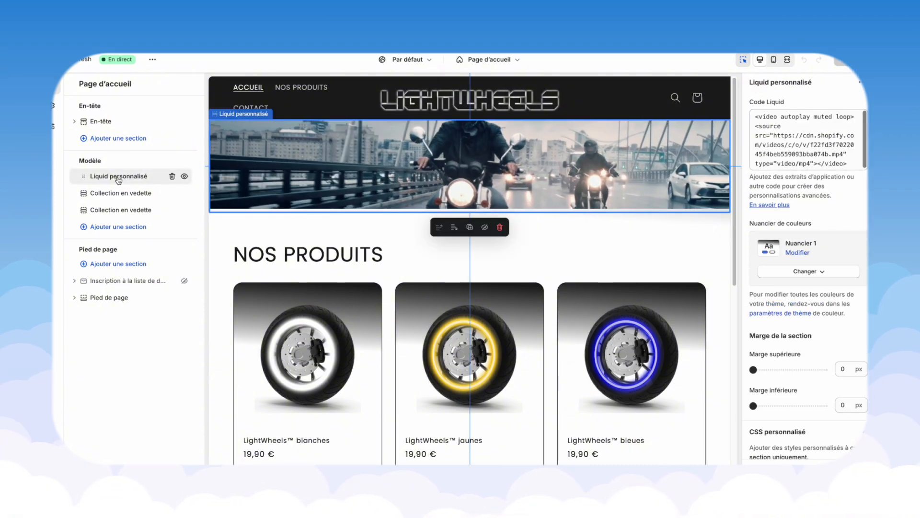
{"action": "left_click", "coordinate": [107, 229]}
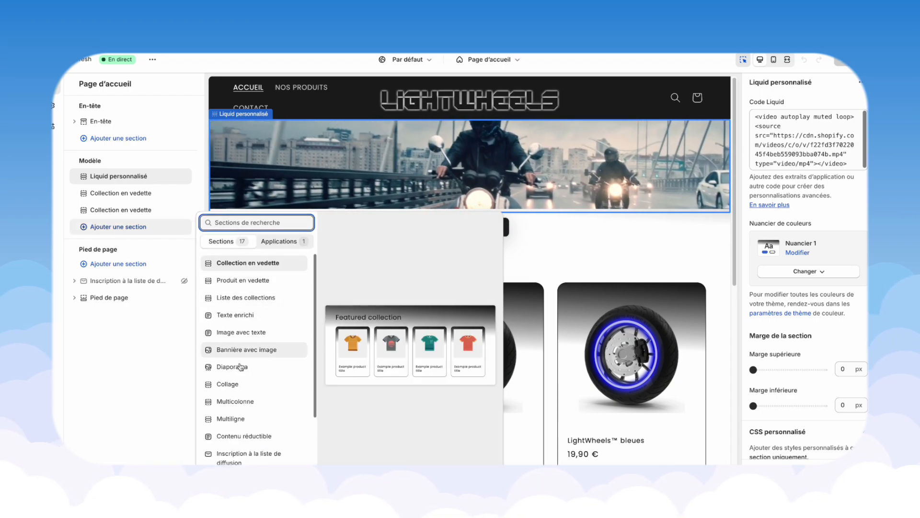
{"action": "left_click", "coordinate": [121, 181]}
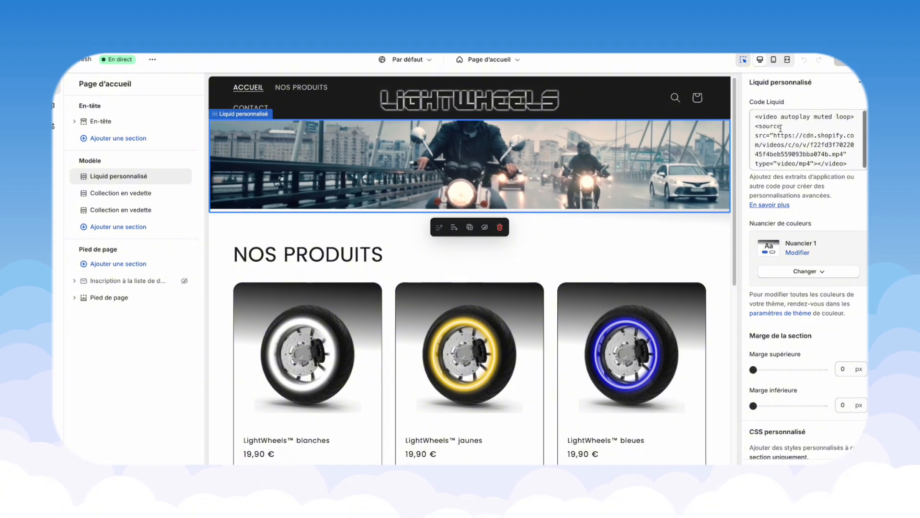
{"action": "left_click_drag", "start_coordinate": [760, 117], "coordinate": [786, 126]}
{"action": "left_click", "coordinate": [762, 124]}
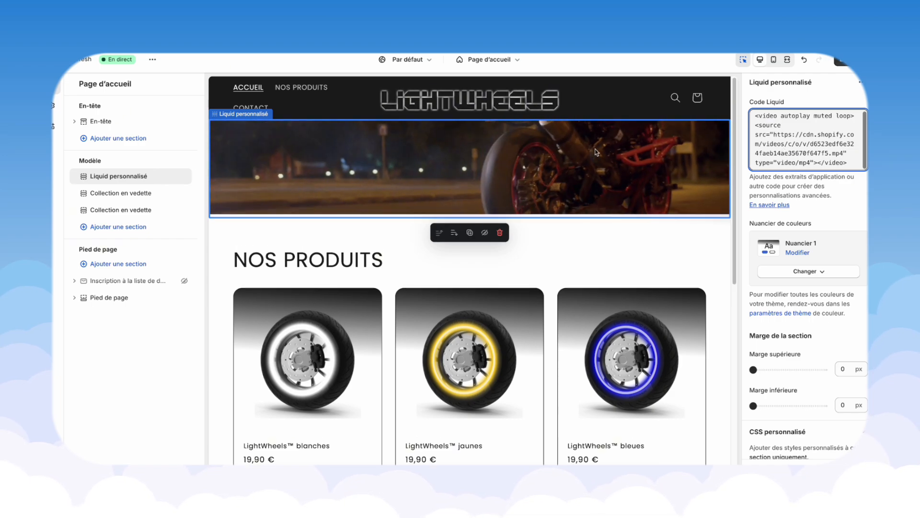
{"action": "scroll", "coordinate": [838, 219], "scroll_direction": "down", "scroll_amount": 2}
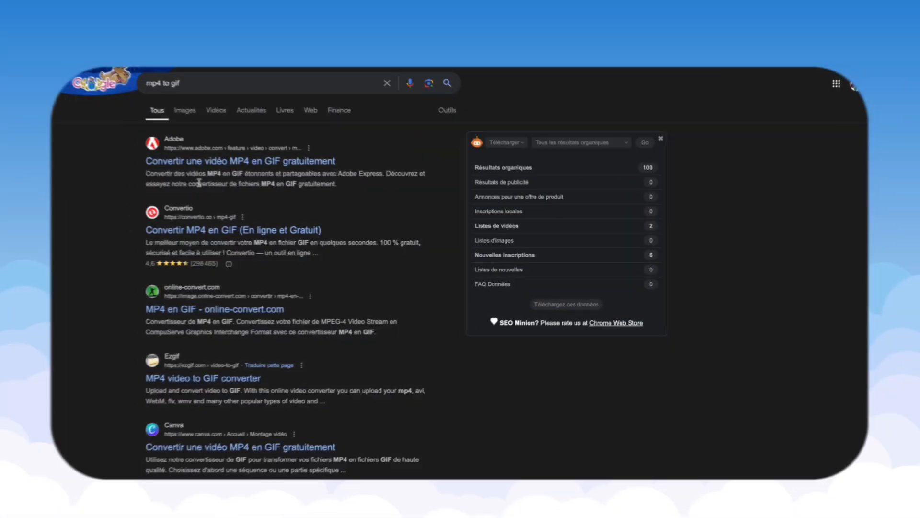
Open Adobe's MP4 to GIF converter from the Google results for "mp4 to gif"
{"action": "left_click", "coordinate": [238, 162]}
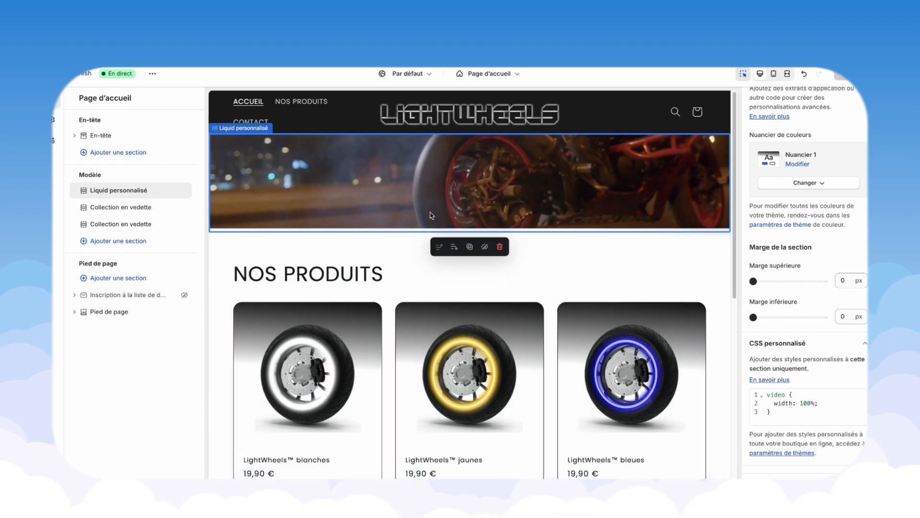
Return to the Shopify store and check the motorcycle video banner on the storefront home page
{"action": "left_click", "coordinate": [353, 262]}
{"action": "scroll", "coordinate": [378, 201], "scroll_direction": "up", "scroll_amount": 2}
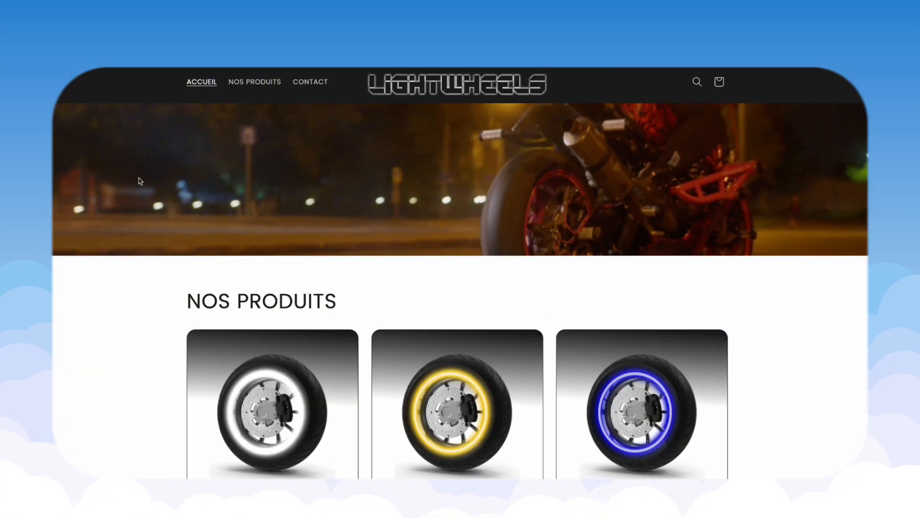
{"action": "scroll", "coordinate": [139, 192], "scroll_direction": "down", "scroll_amount": 3}
{"action": "scroll", "coordinate": [140, 204], "scroll_direction": "up", "scroll_amount": 3}
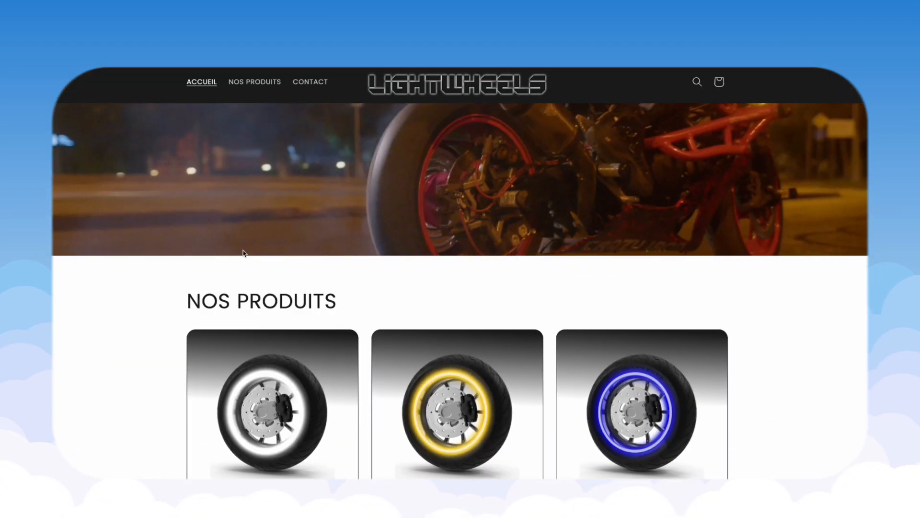